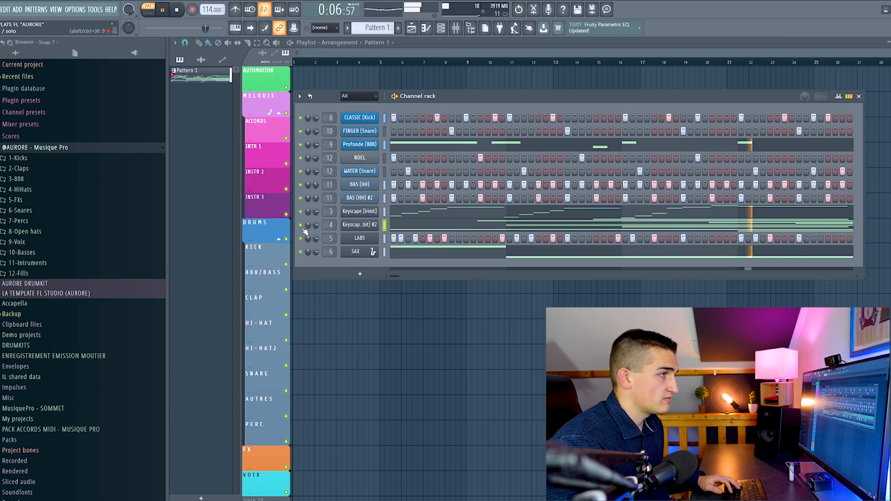
Stop playback, split Pattern 1 by channel and hide the Channel rack
key("space")
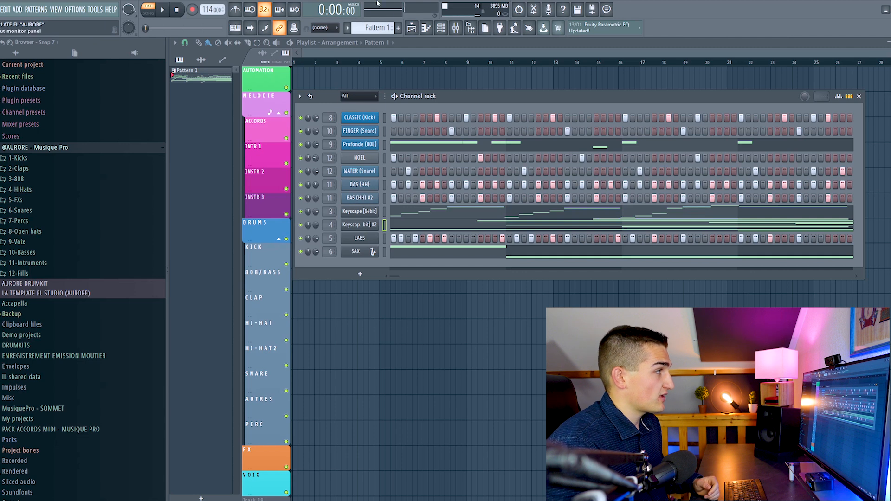
left_click(373, 25)
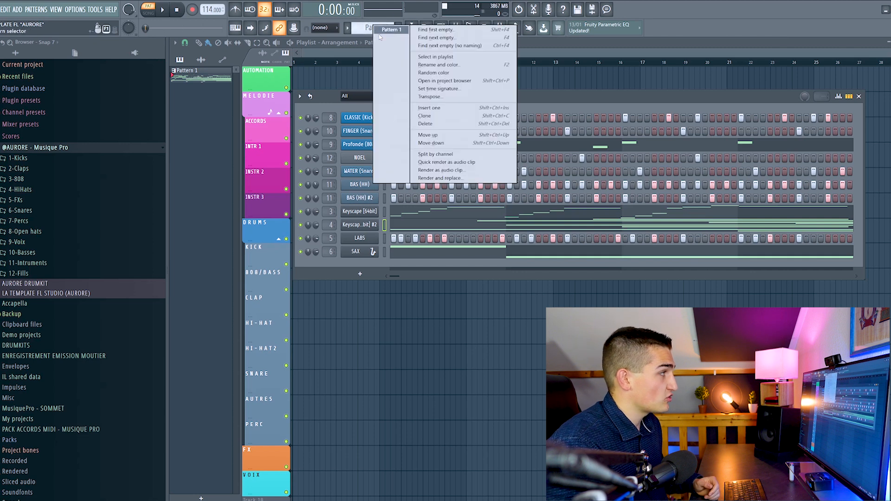
left_click(454, 158)
key("F6")
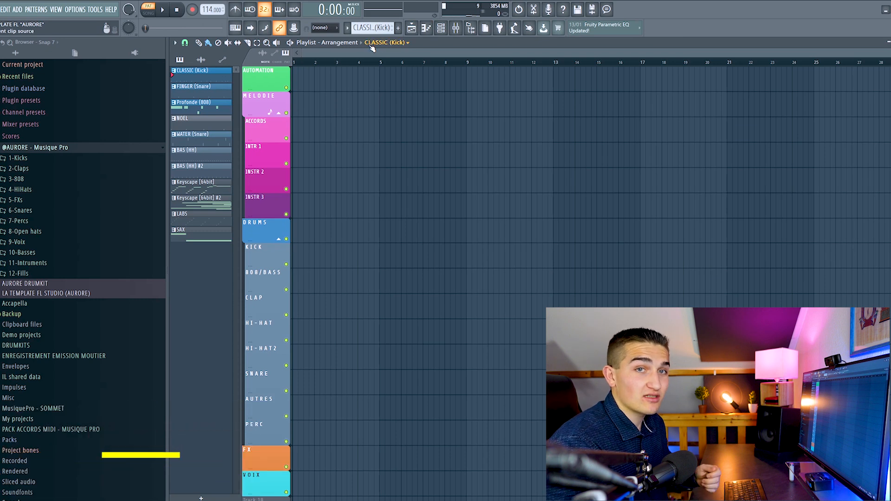
Place the two Keyscape, LABS and SAX patterns together at bar 1, starting on the MELODIE track, and audition them
left_click(207, 188)
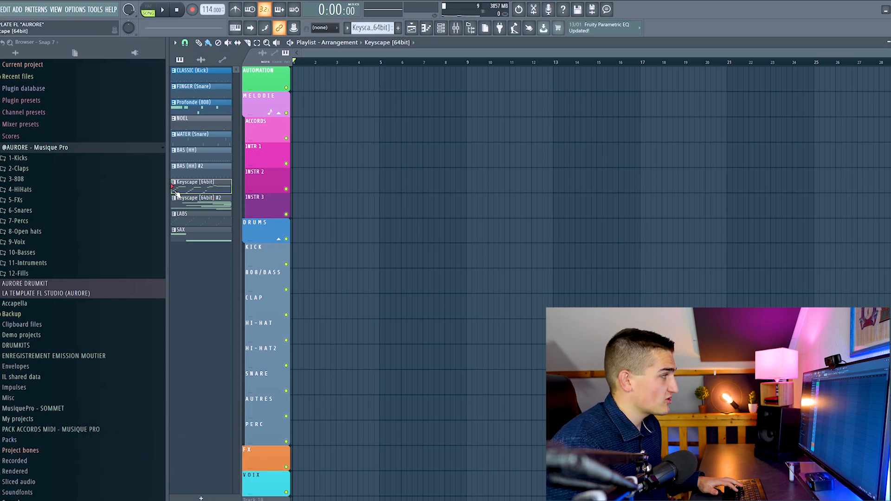
left_click(191, 235, "shift")
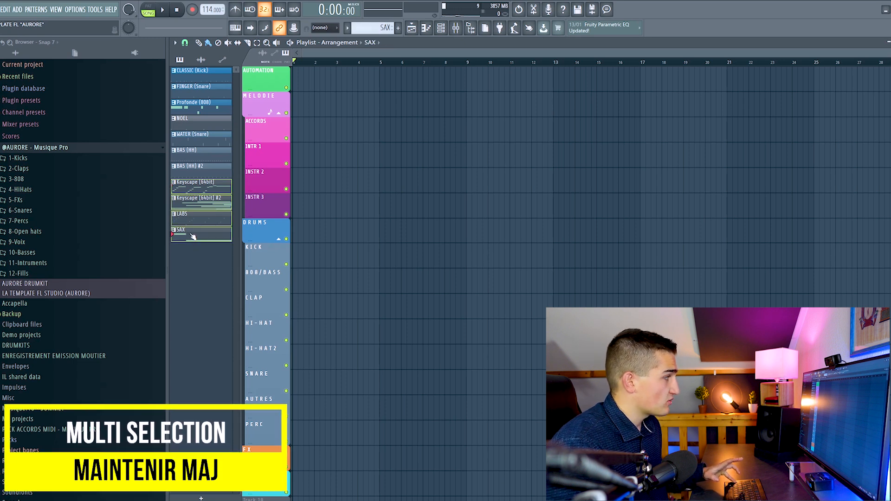
left_click_drag(232, 206, 292, 102)
key("space")
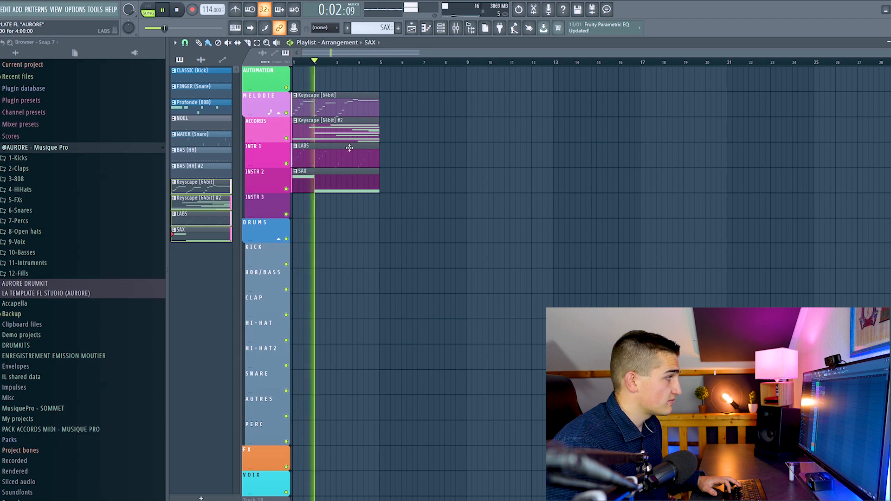
key("space")
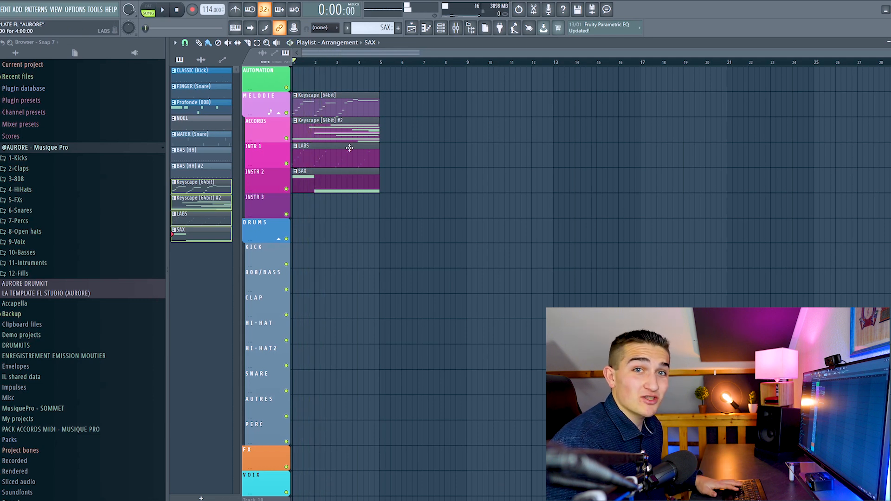
Place the patterns from CLASSIC (Kick) through BAS (HH) #2 together at bar 1, starting on the DRUMS track, and start playback
left_click(219, 77)
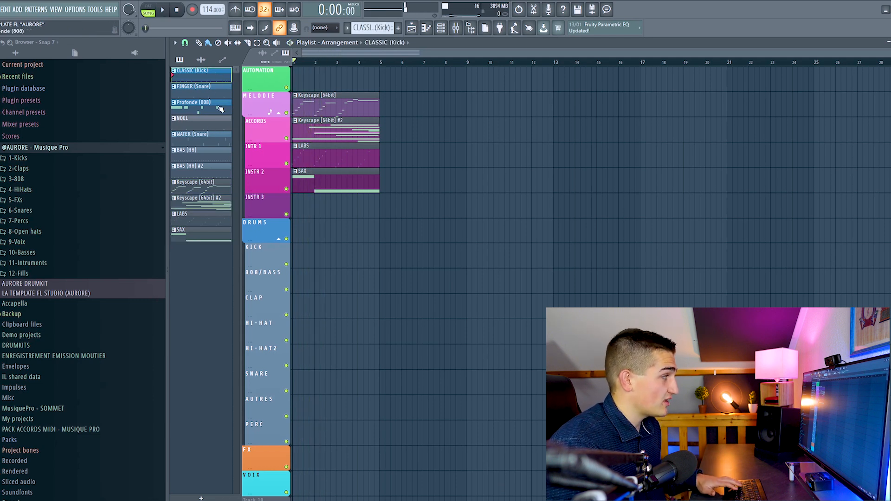
left_click(208, 174, "shift")
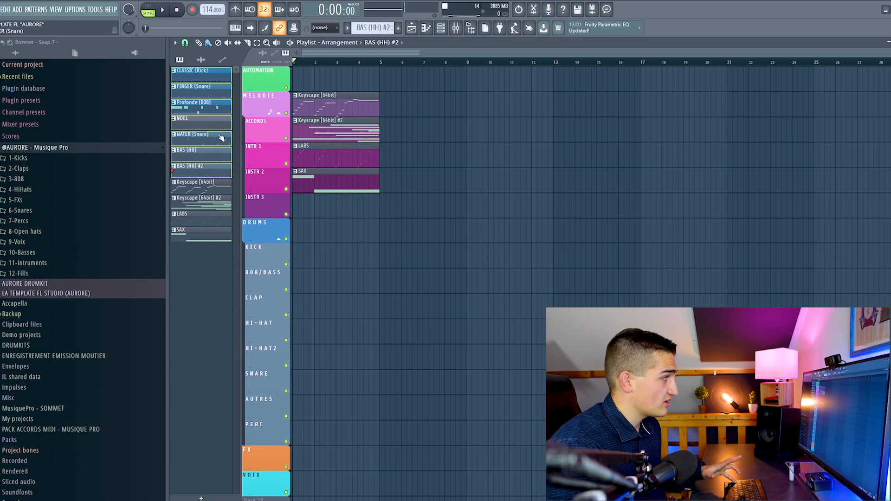
left_click_drag(210, 133, 295, 238)
key("space")
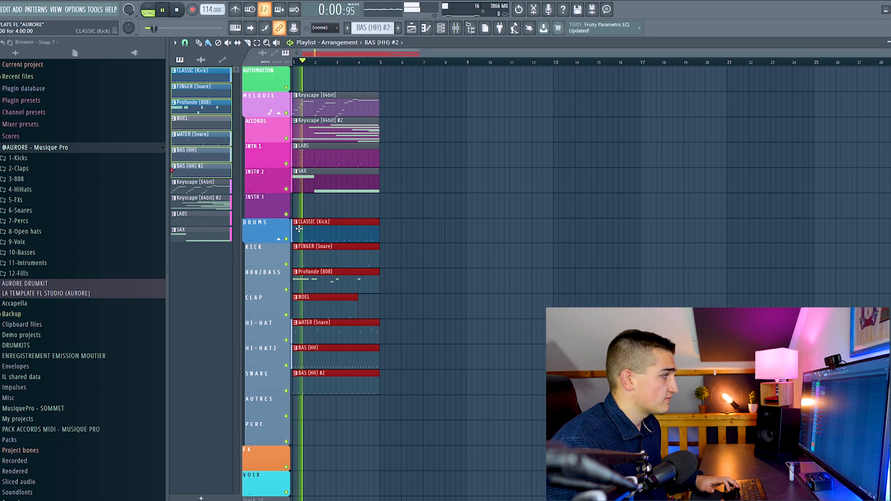
Deselect the drum clips, extend the NOEL clip to bar 5 and stop playback
left_click(408, 292)
right_click(413, 292)
left_click_drag(356, 304, 379, 304)
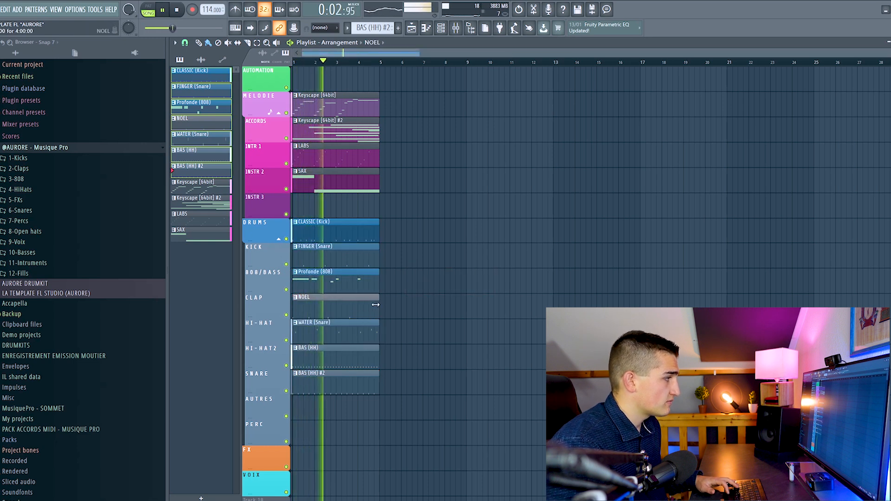
key("space")
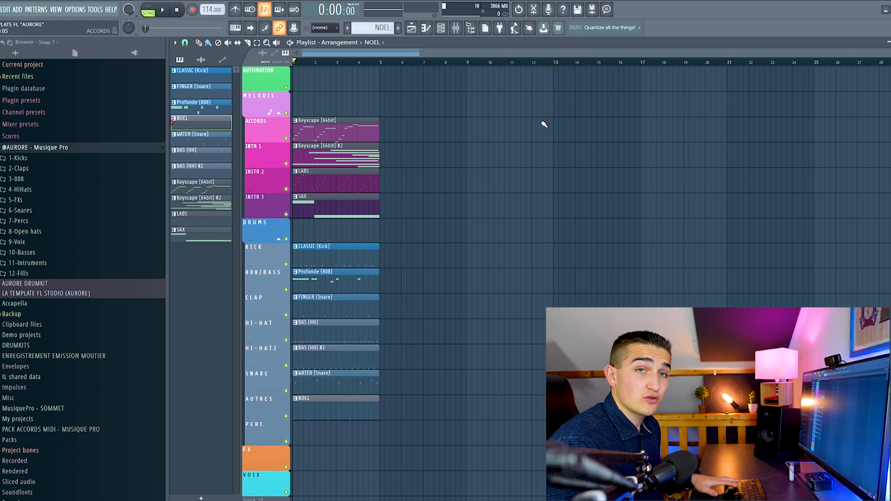
Repeat the four melody clips up to bar 17, then duplicate the bars 9 to 17 section
left_click_drag(432, 93, 370, 216)
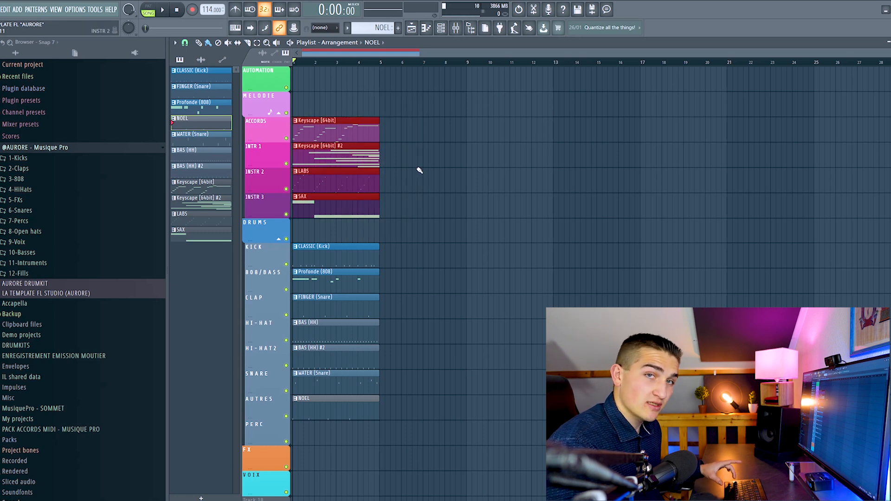
left_click_drag(329, 155, 579, 149)
left_click_drag(644, 63, 468, 77)
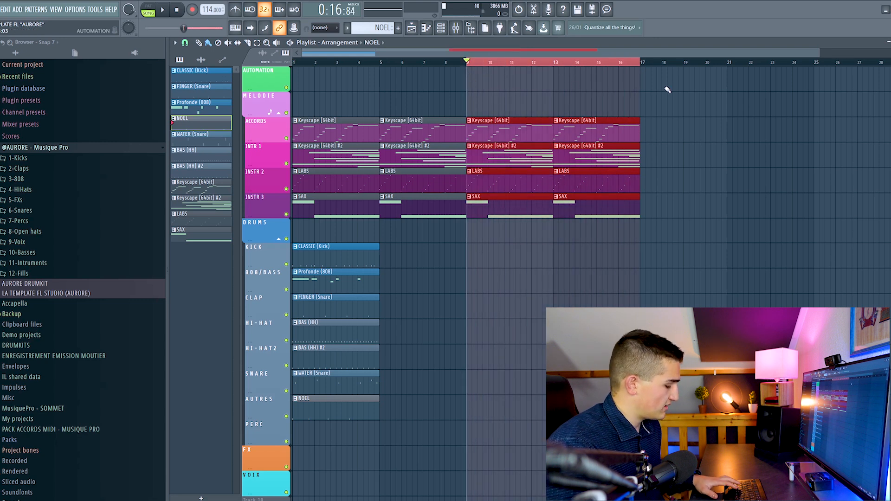
key("ctrl+b")
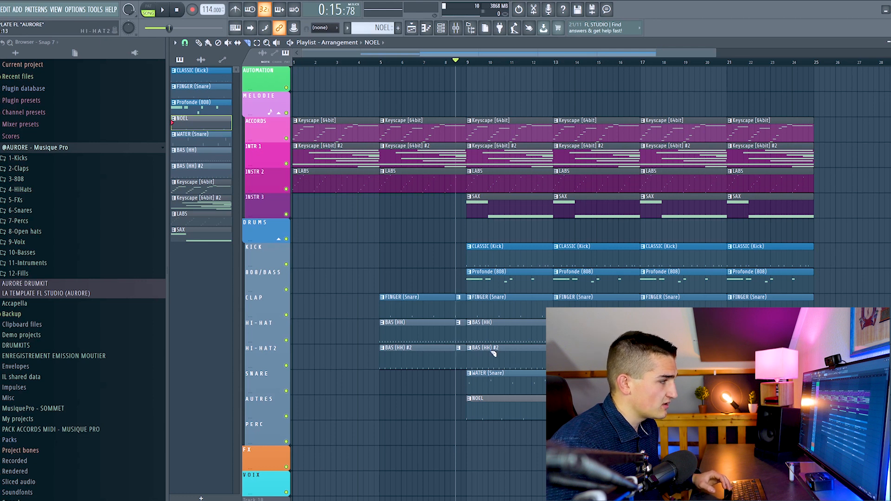
Delete the sliced-off ends of the FINGER (Snare), BAS (HH) and BAS (HH) #2 clips before bar 9 and audition the transition
right_click(462, 304)
right_click(463, 329)
right_click(463, 353)
left_click(444, 65)
key("space")
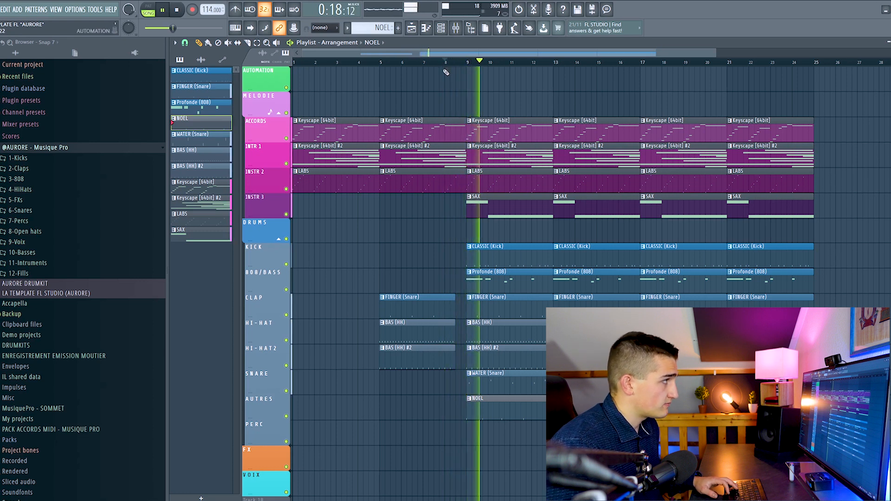
key("space")
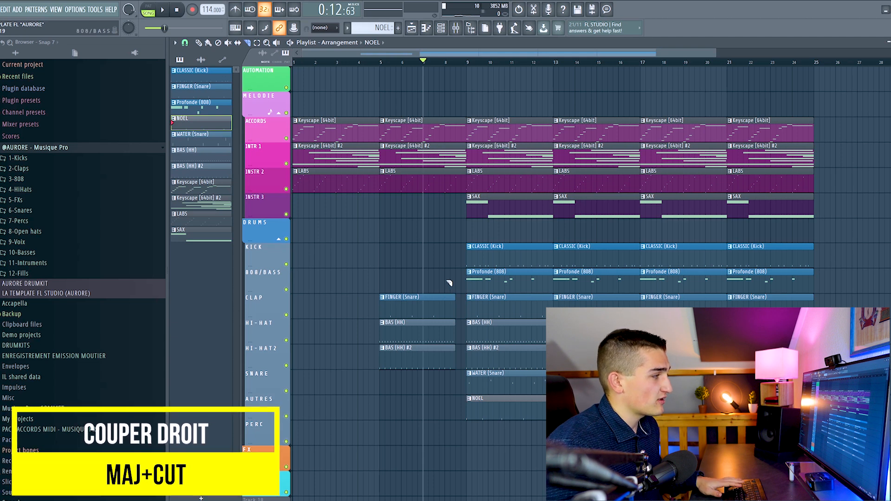
left_click_drag(439, 267, 758, 274)
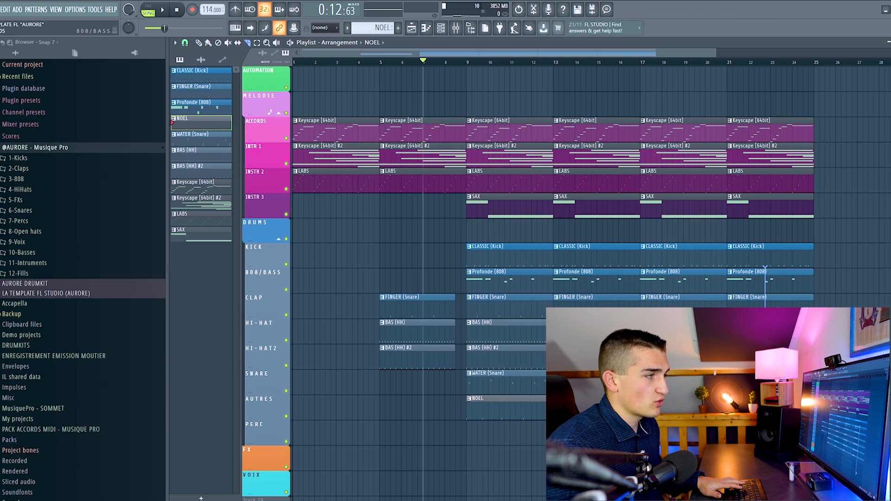
left_click_drag(445, 253, 445, 254)
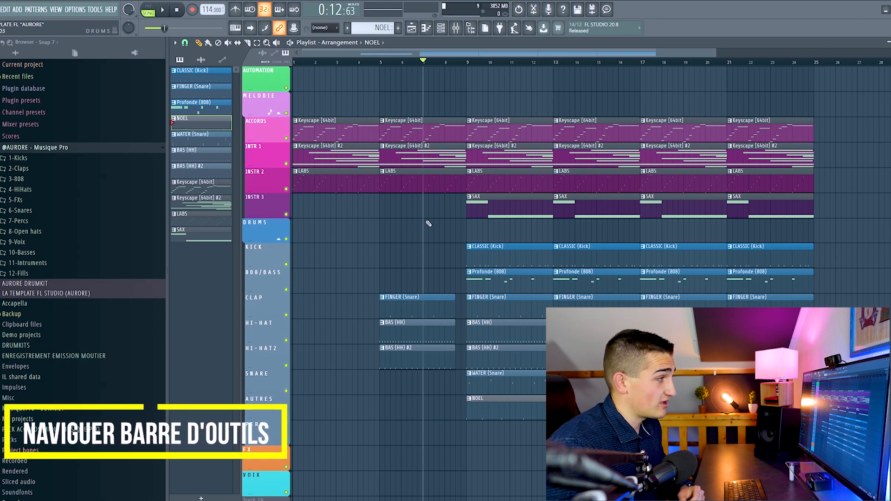
scroll(428, 227, "down", 3)
scroll(425, 230, "down", 5)
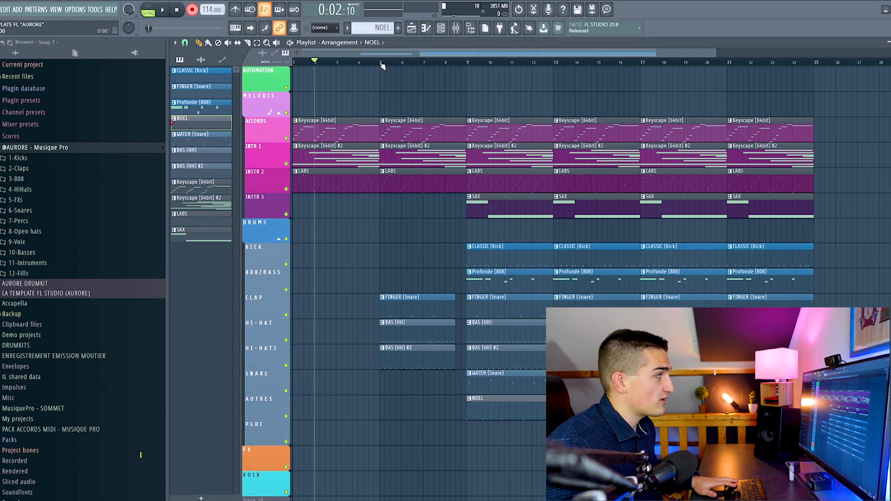
Select bars 1 to 5 of the playlist and consolidate the selection into audio from the selection start
left_click_drag(382, 66, 294, 65)
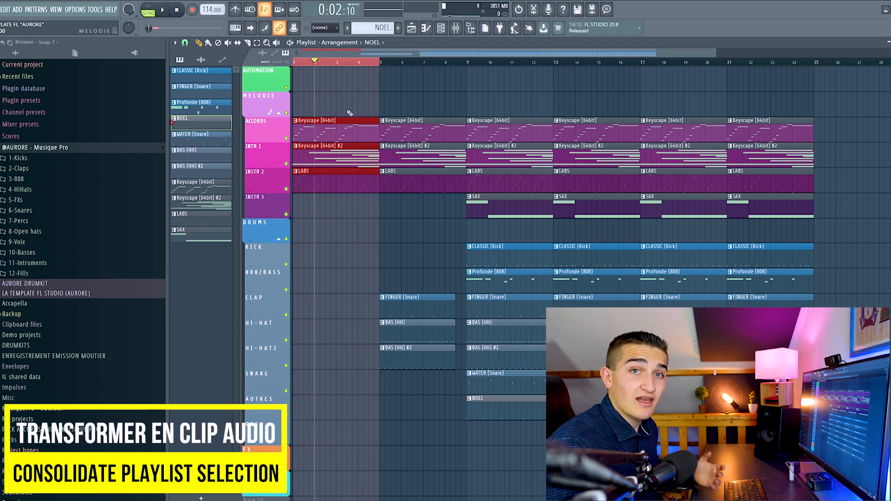
left_click(175, 42)
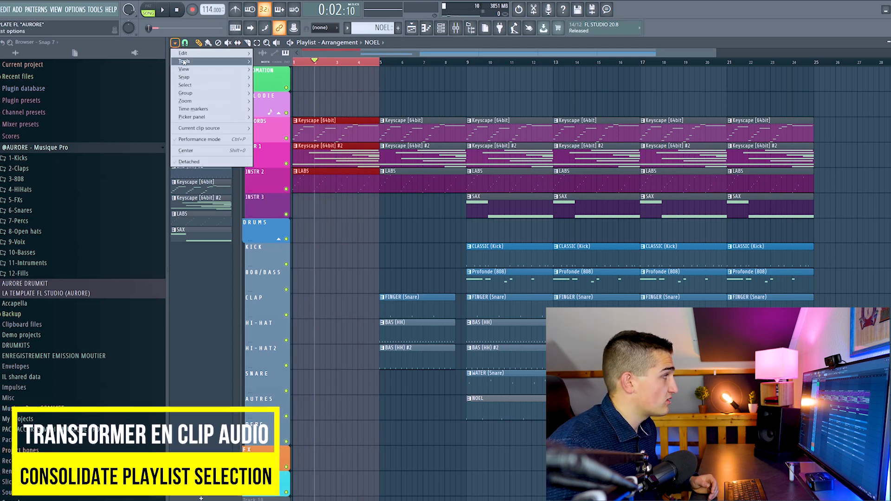
mouse_move(184, 61)
mouse_move(307, 73)
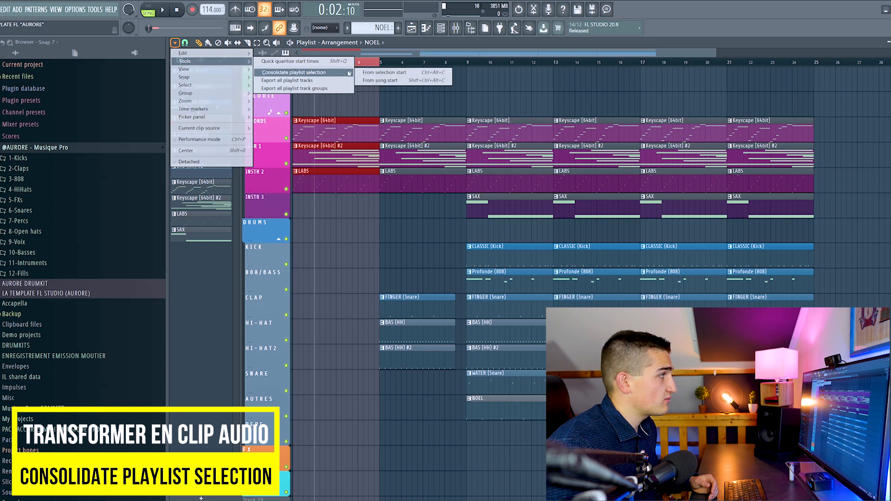
left_click(385, 72)
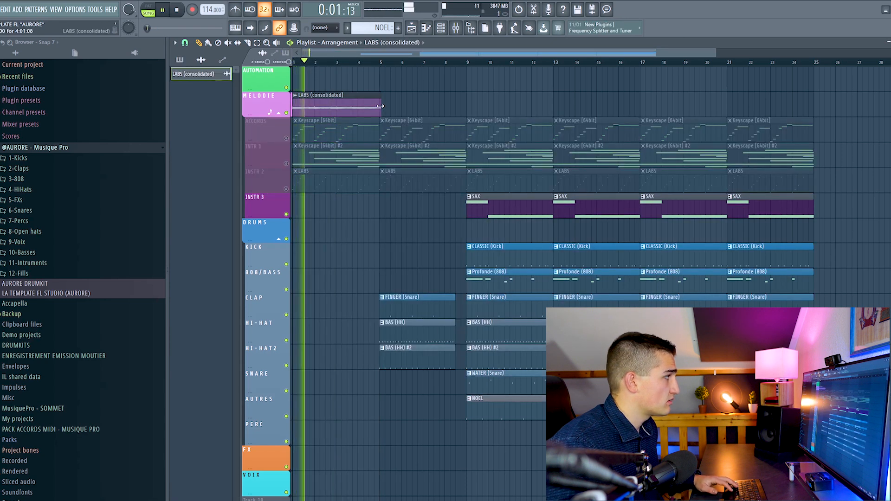
Shorten the LABS (consolidated) clip to end just before bar 5 and unmute the ACCORDS, INTR 1 and INSTR 2 tracks
left_click_drag(381, 108, 376, 108)
left_click(286, 138)
left_click(286, 163)
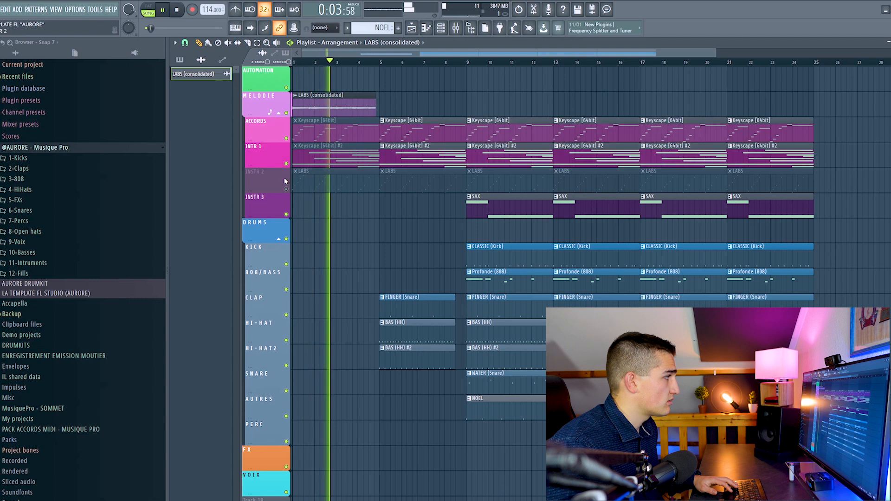
left_click(286, 189)
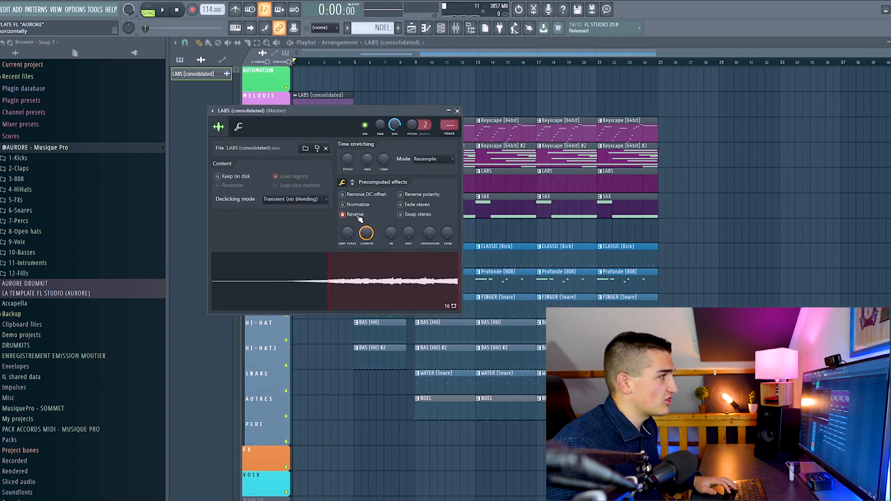
Close the LABS (consolidated) sample settings and play the arrangement's intro
left_click(457, 111)
key("space")
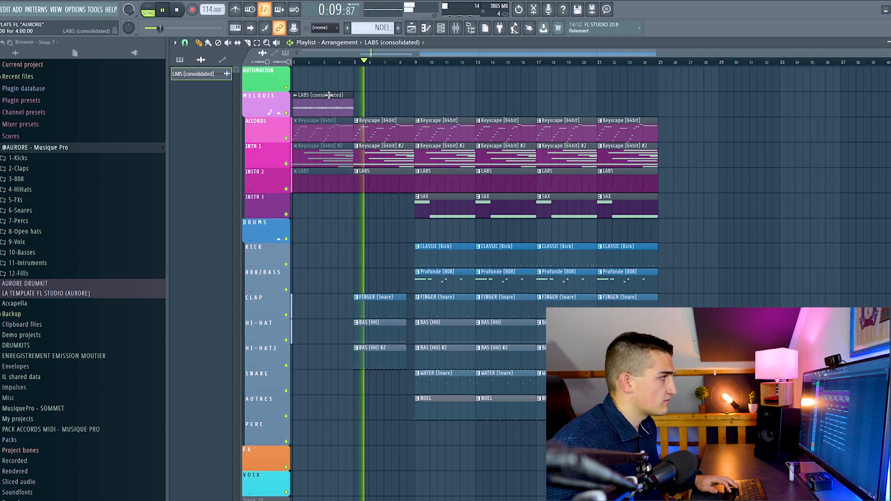
key("space")
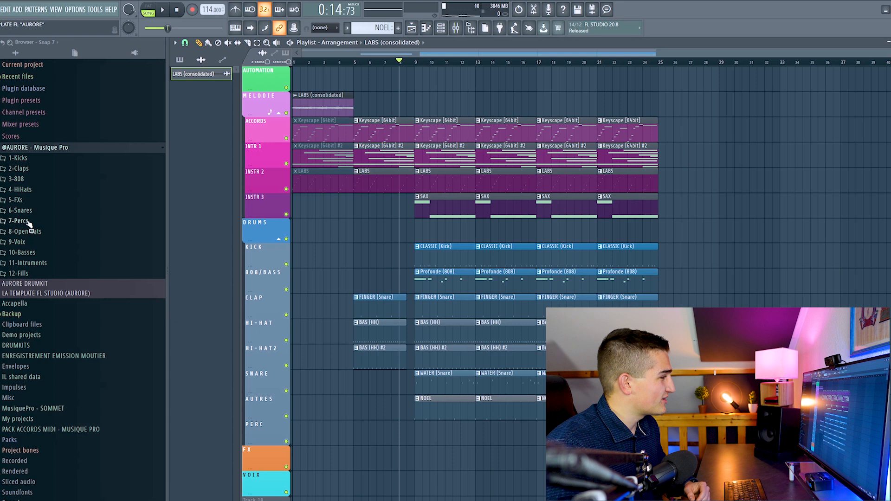
Add the Again (FX) riser from 5-FXs, Effets montée to the PERC track so that it ends at bar 9
left_click(23, 202)
left_click(59, 223)
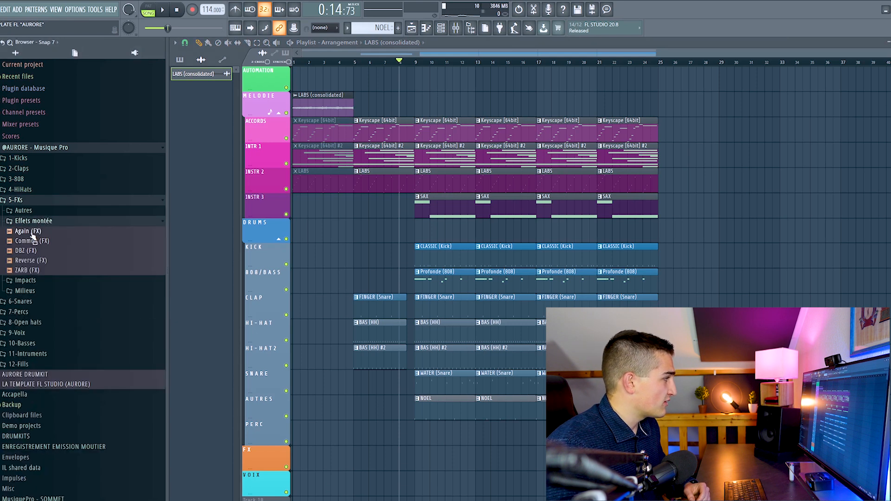
left_click_drag(32, 232, 411, 436)
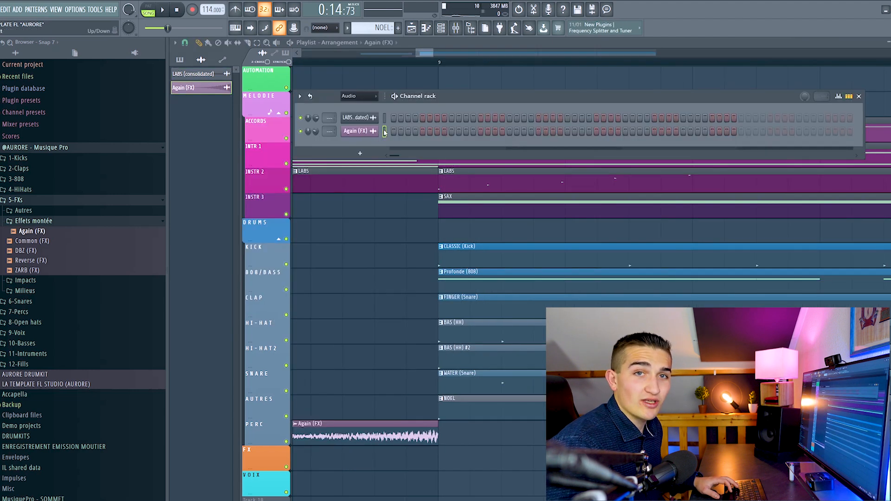
Place the Cut (FX) impact at bar 9 on the PERC track, directly after the riser, and audition the transition
left_click(28, 252)
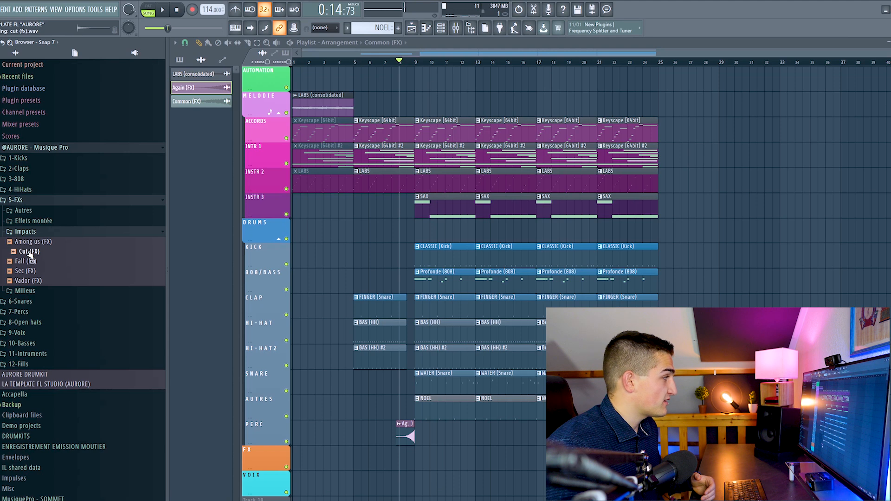
left_click_drag(437, 439, 416, 434)
scroll(418, 436, "up", 8)
scroll(452, 441, "down", 6)
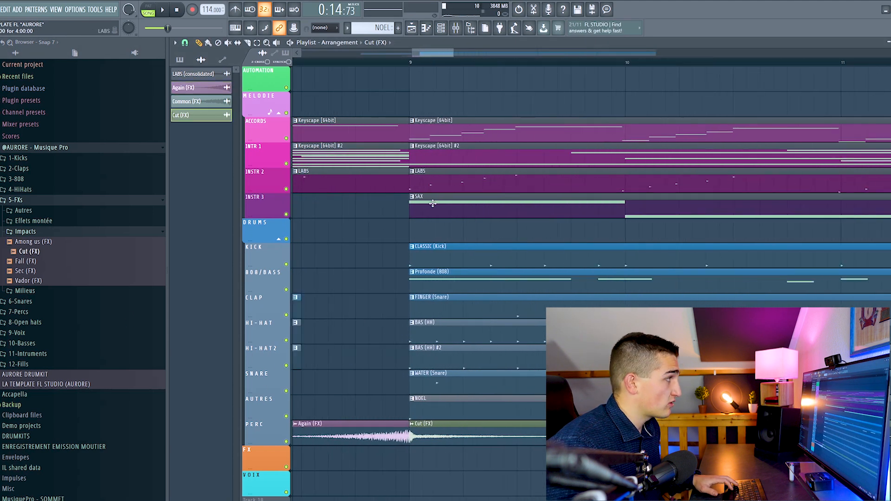
key("space")
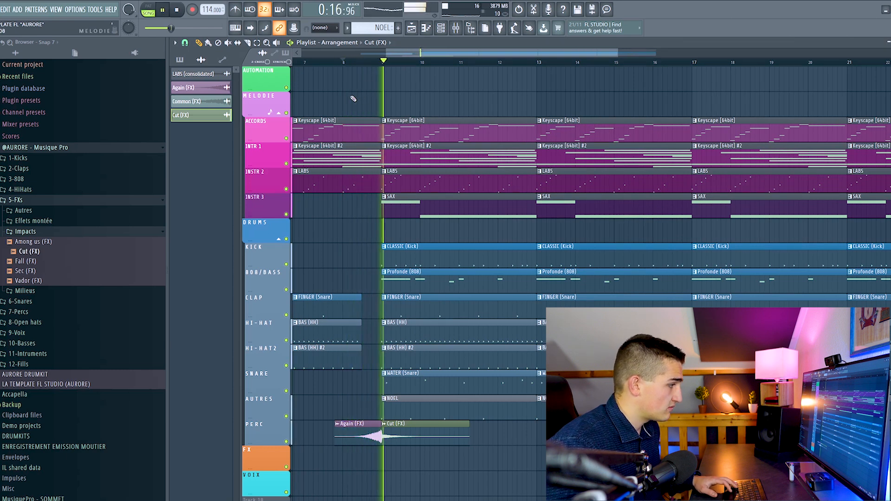
key("space")
Link the Again (FX), Common (FX) and Cut (FX) channels to consecutive mixer tracks starting at Insert 18
key("F6")
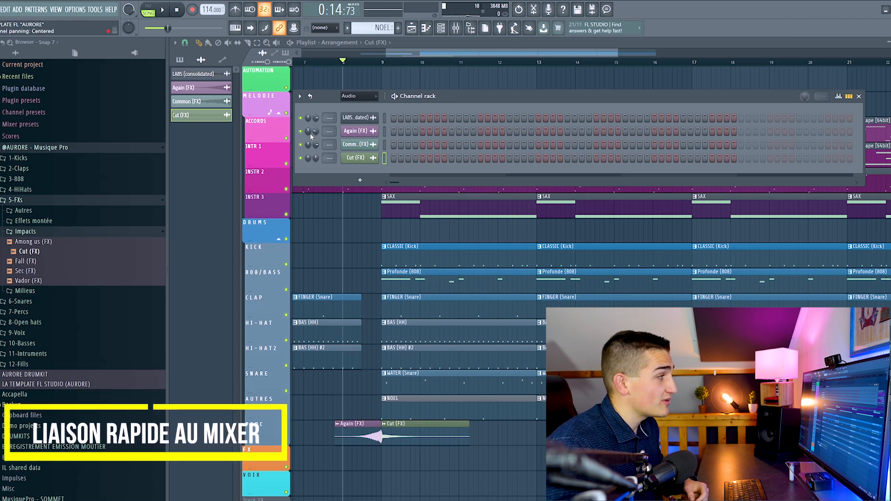
left_click(384, 133)
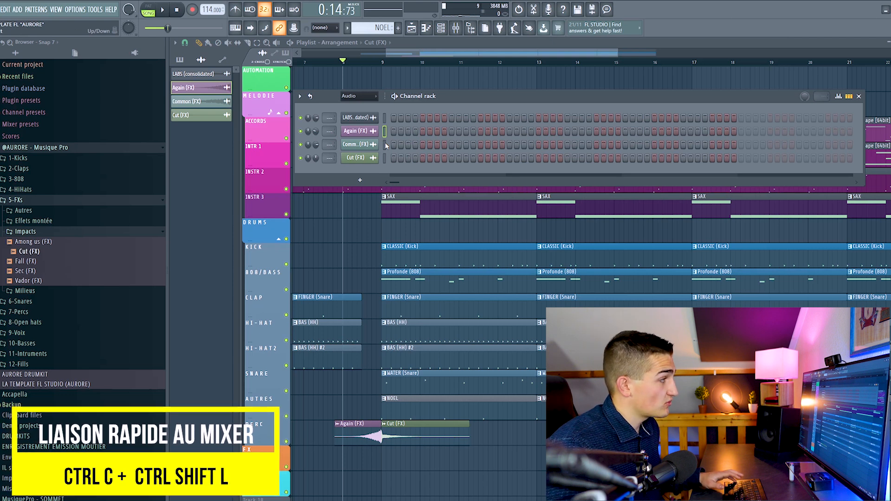
left_click(385, 144, "ctrl")
left_click(385, 158, "ctrl")
key("F9")
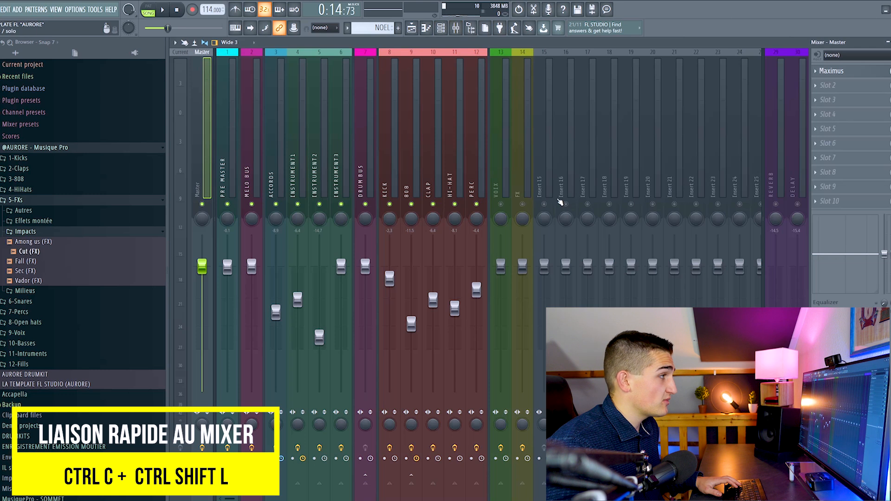
left_click(572, 186)
left_click(610, 181)
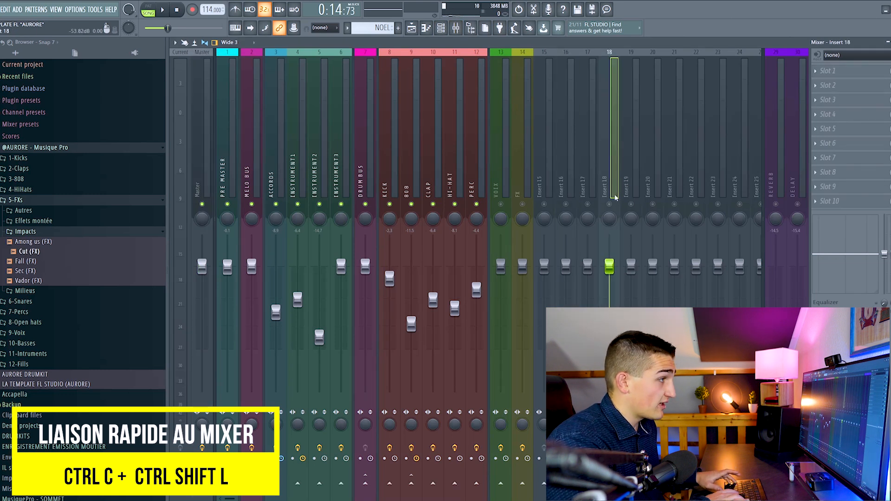
key("ctrl+shift+l")
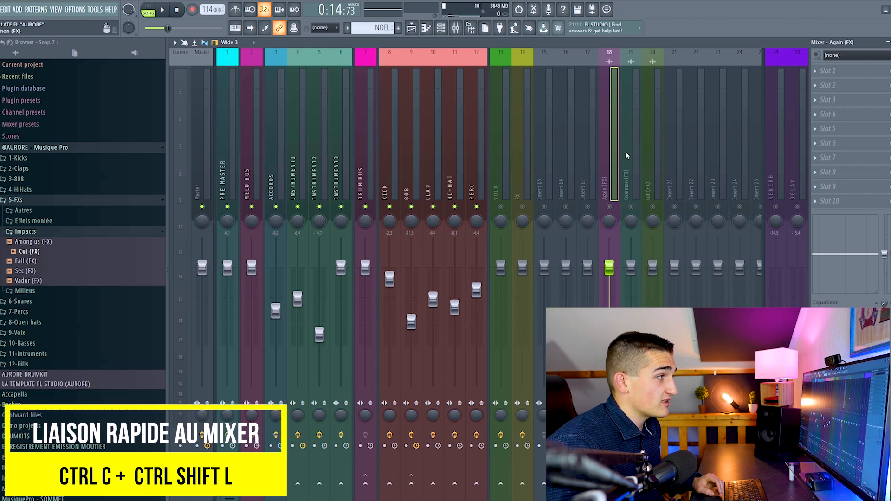
Check the linked FX mixer tracks and play the transition to watch their levels
key("Right")
key("Right")
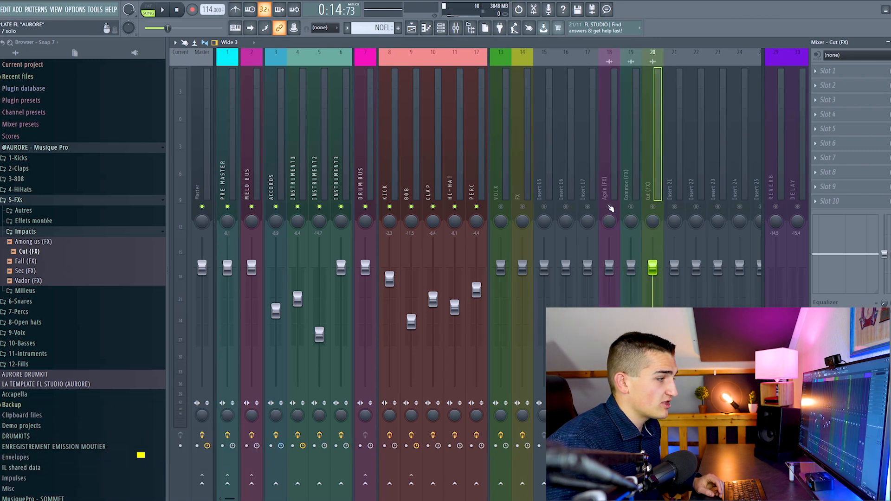
left_click(611, 209)
key("space")
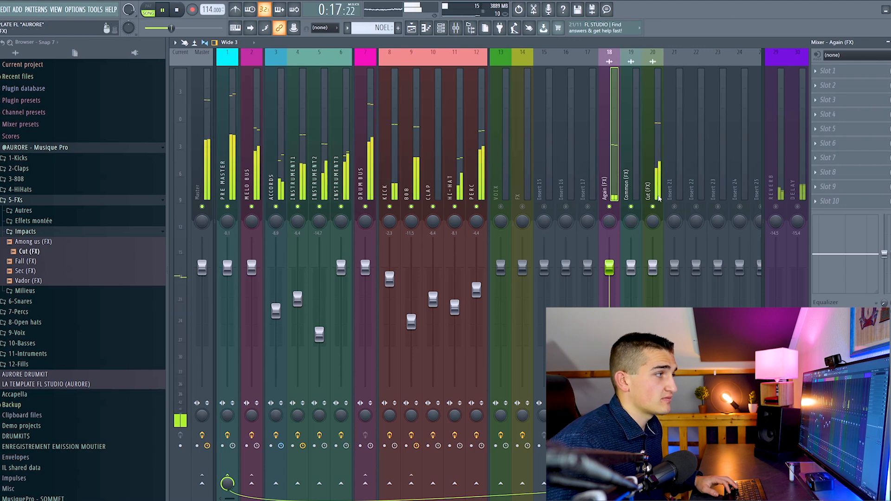
key("space")
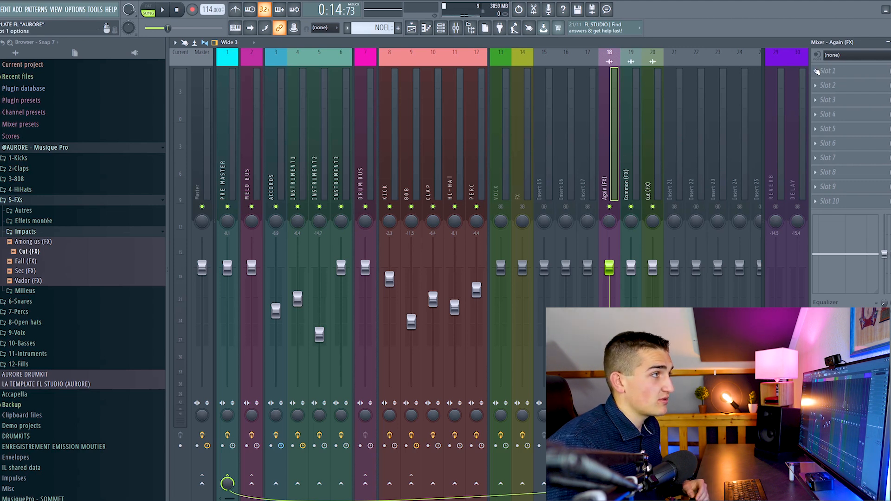
Load Fruity Reeverb 2 in the first effect slot of the Again (FX) mixer track and close its settings
left_click(818, 71)
left_click(605, 112)
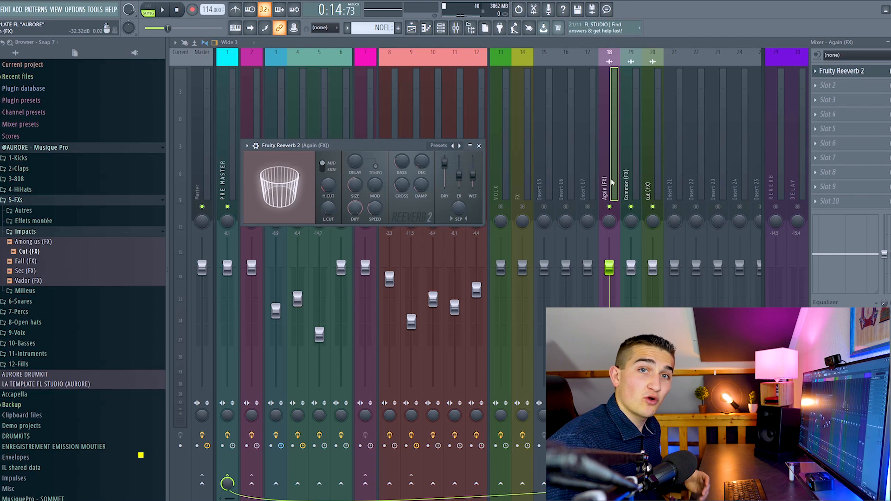
left_click(478, 145)
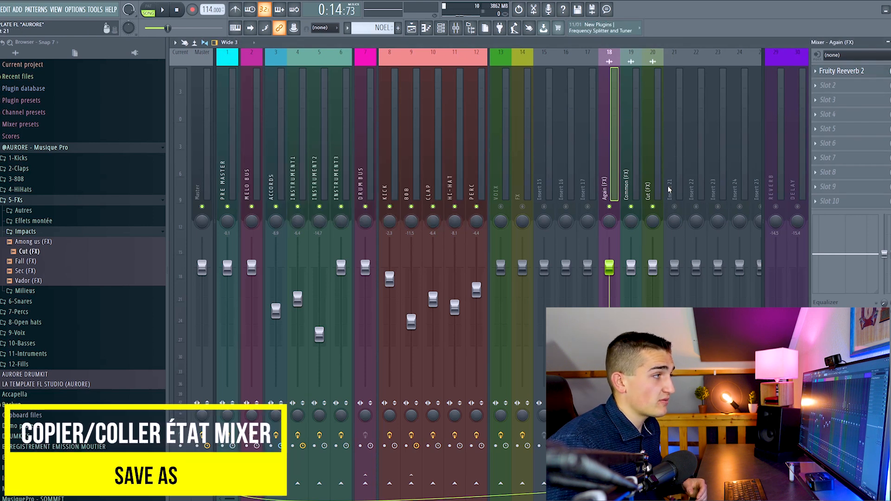
Copy the Again (FX) mixer track state onto the Cut (FX) track at insert 20
right_click(621, 50)
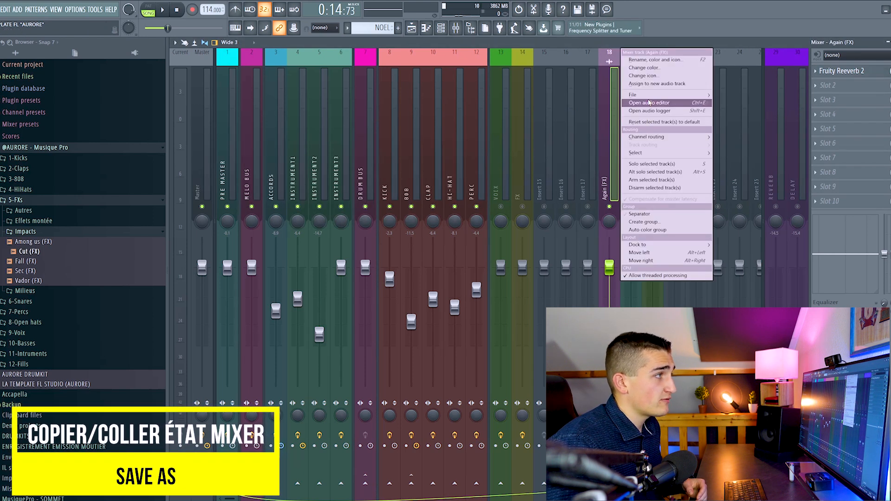
left_click(743, 118)
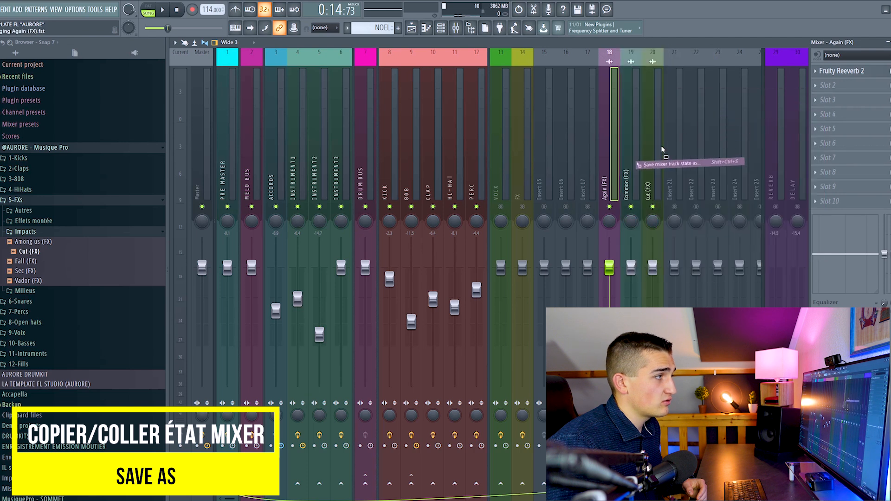
left_click_drag(663, 149, 653, 163)
Rename mixer track 20 as 2 FX, play the arrangement and close the mixer
key("F2")
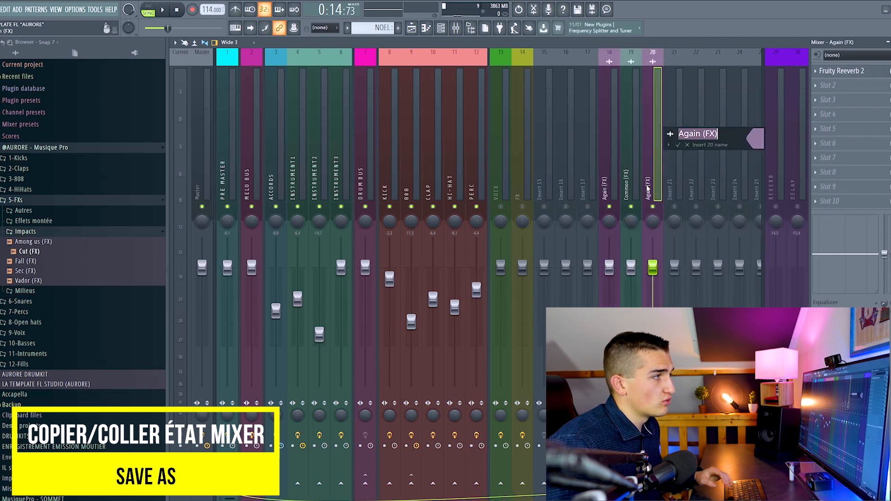
type("2")
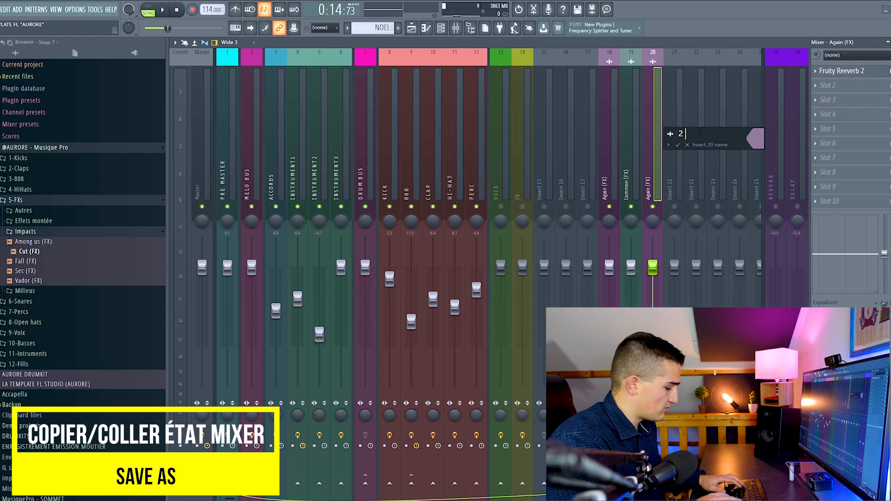
type(" FX")
key("Return")
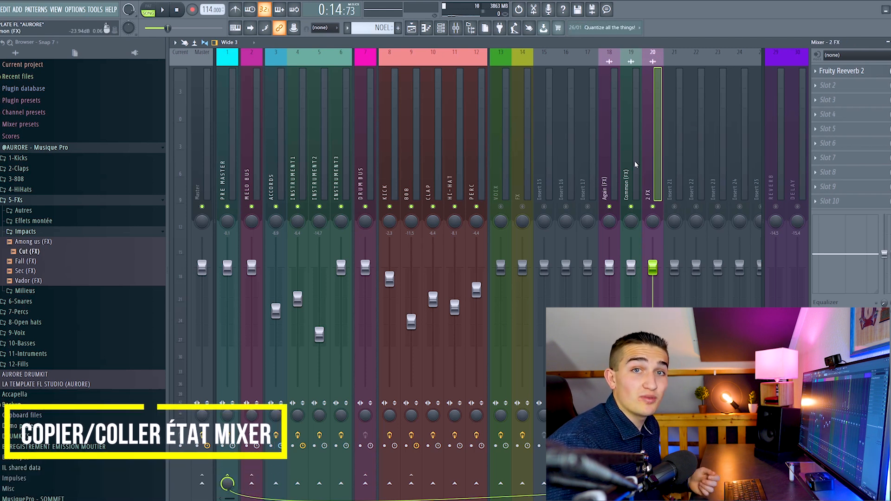
key("space")
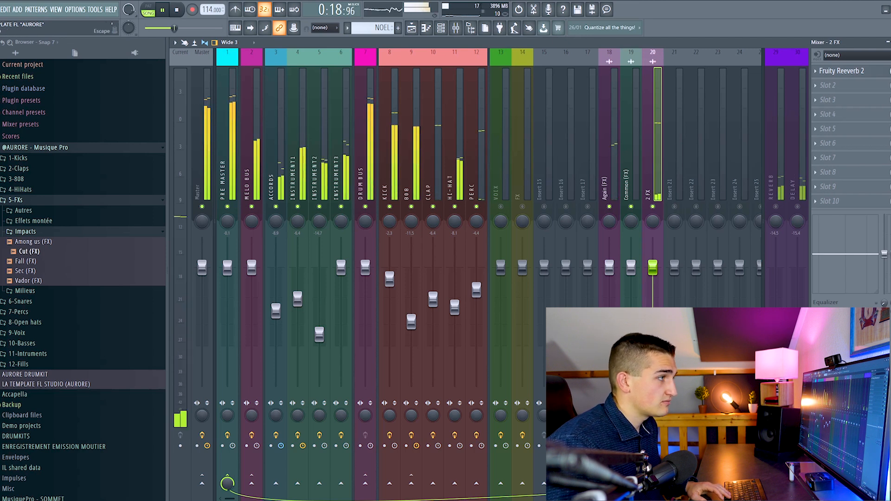
key("F9")
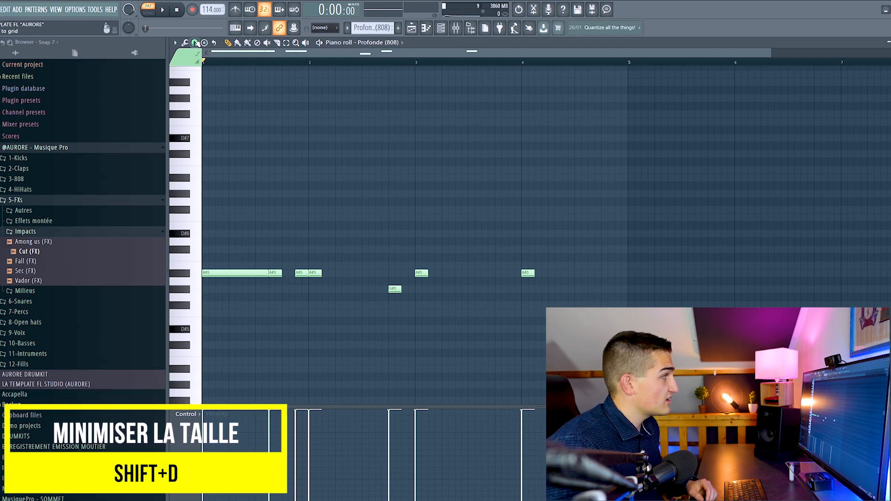
Set the piano roll snap to 1/6 beat and shorten all Profonde (808) notes to that length
left_click(195, 42)
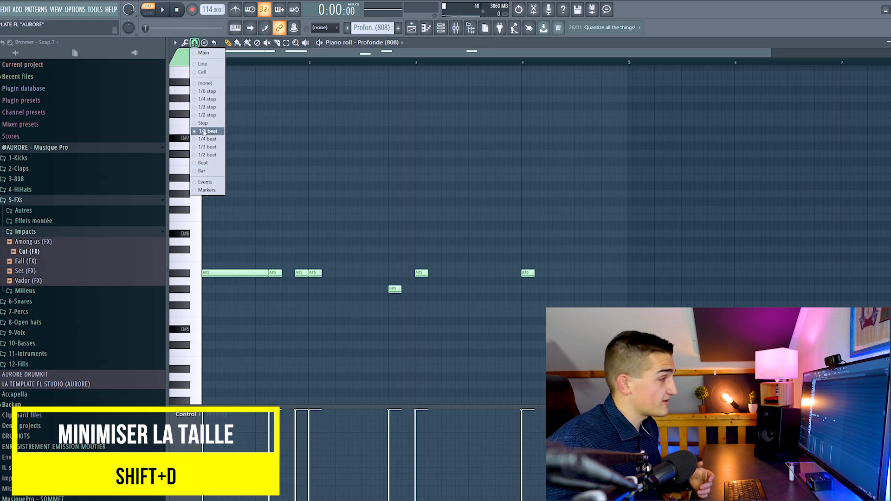
left_click(204, 132)
key("ctrl+a")
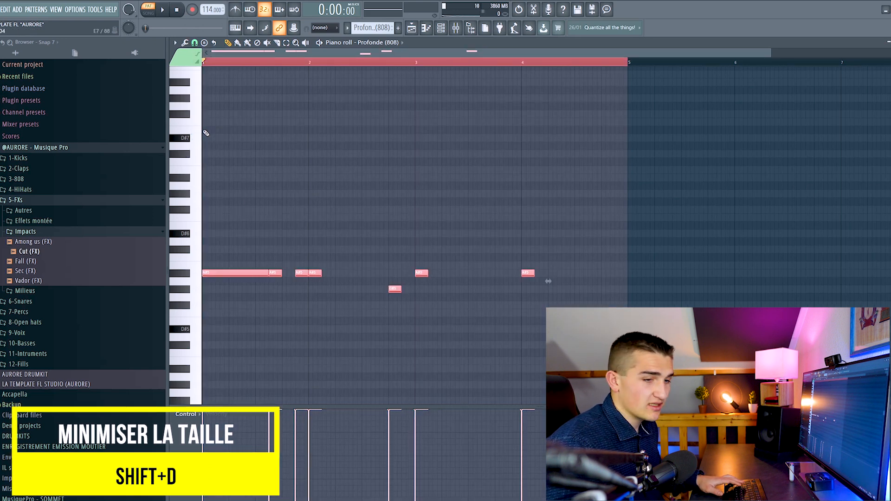
key("shift+d")
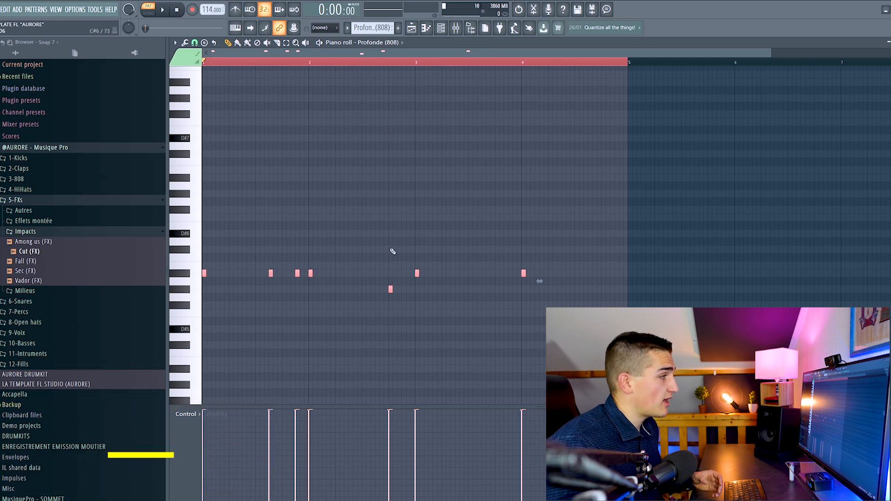
Set the piano roll snap to 1/4 beat and resize all Profonde (808) notes to that length
left_click(196, 44)
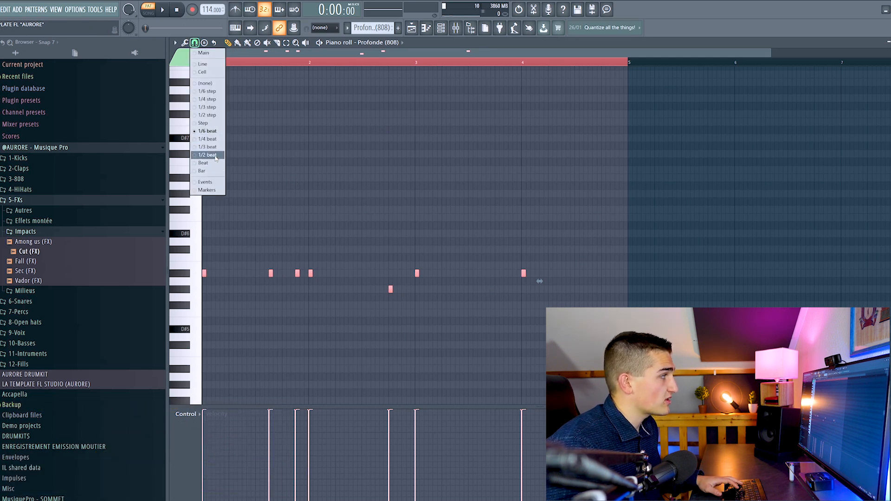
left_click(210, 139)
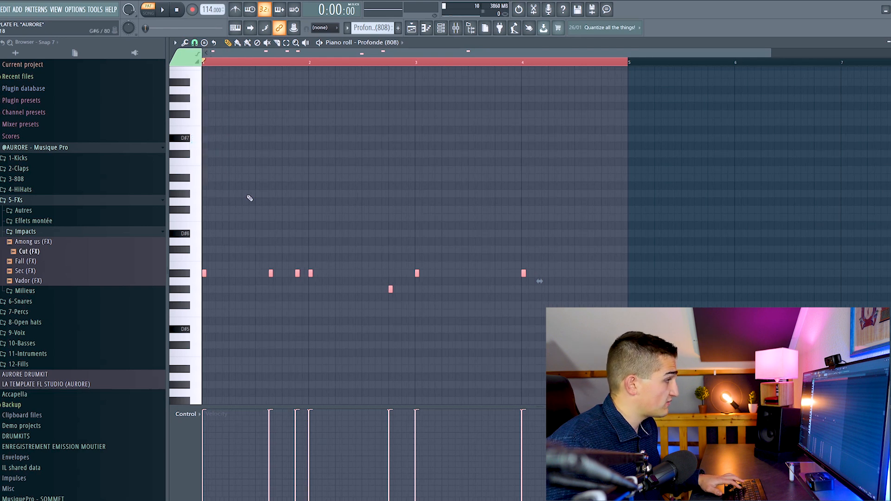
scroll(253, 291, "up", 4)
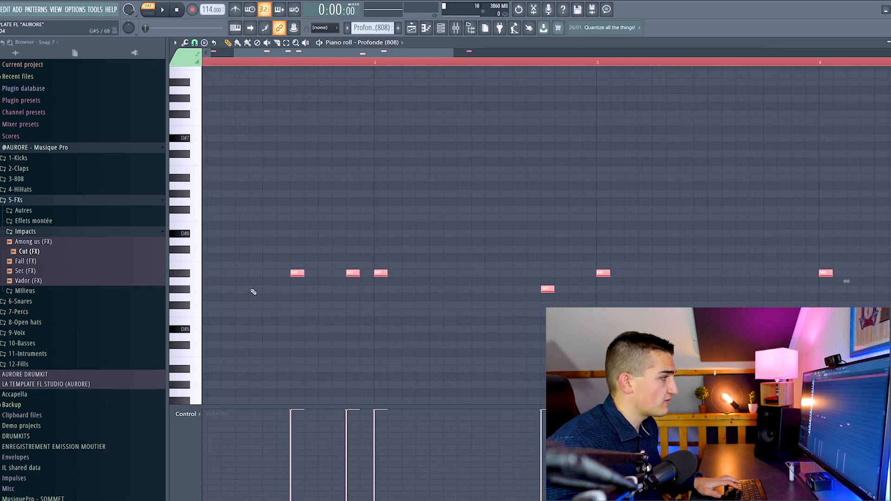
scroll(365, 279, "down", 5)
key("space")
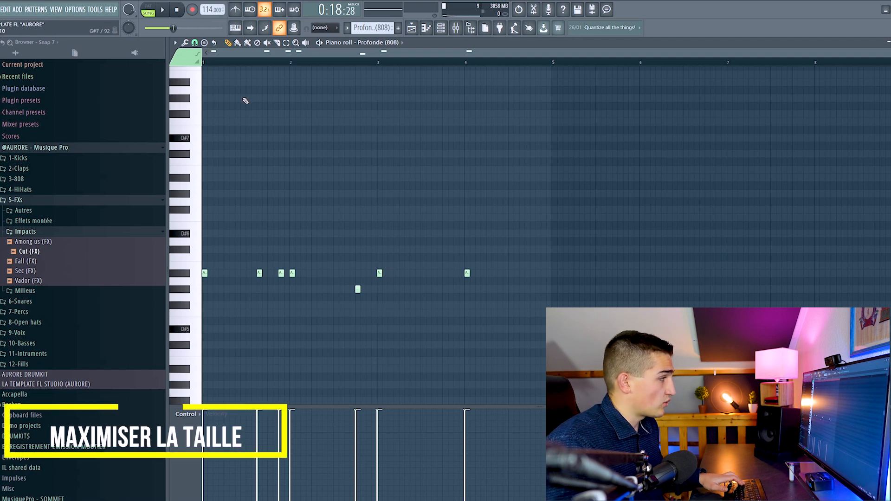
Extend every Profonde (808) note to the start of the next, slice the long note starting at bar 2 in half and audition the pattern
key("ctrl+a")
key("ctrl+l")
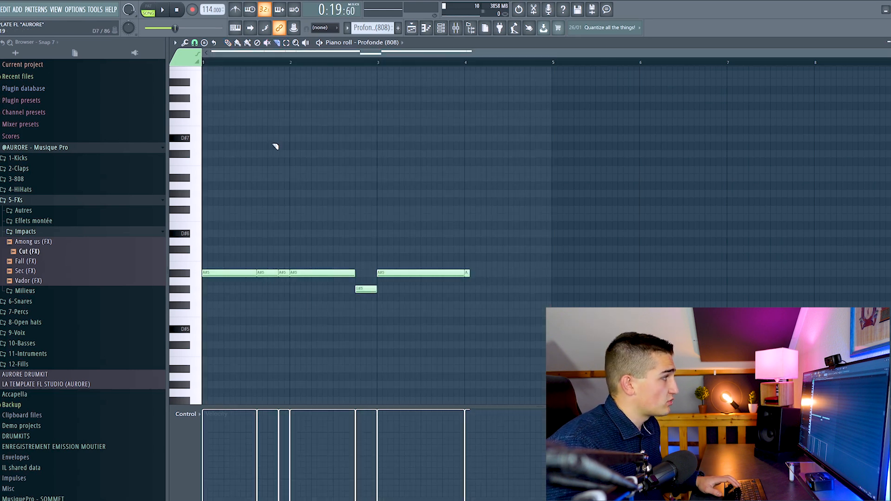
left_click_drag(324, 296, 325, 297)
left_click(293, 64)
key("space")
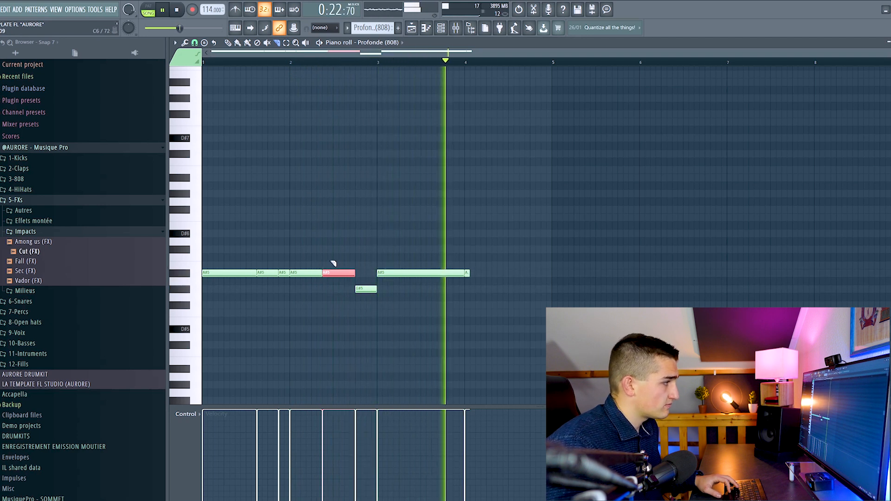
key("space")
Shorten all Profonde (808) notes, including the sliced one, to 1/4 beat and play the pattern
key("ctrl+a")
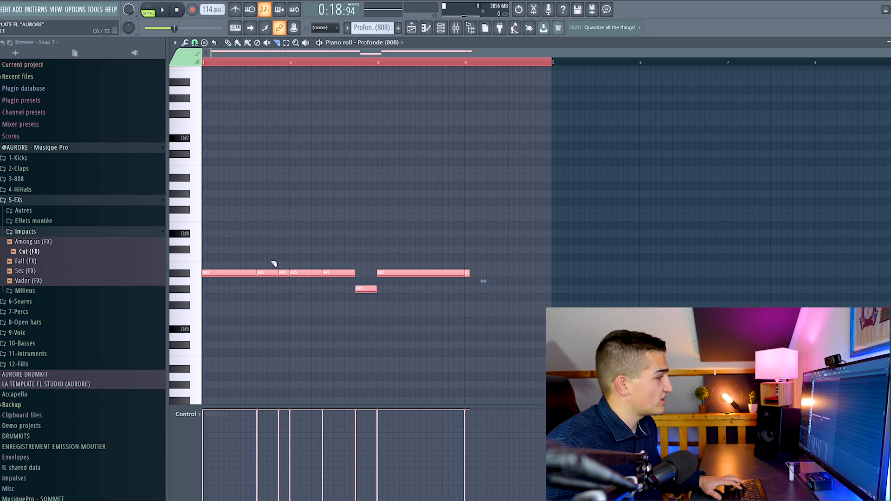
key("ctrl+z")
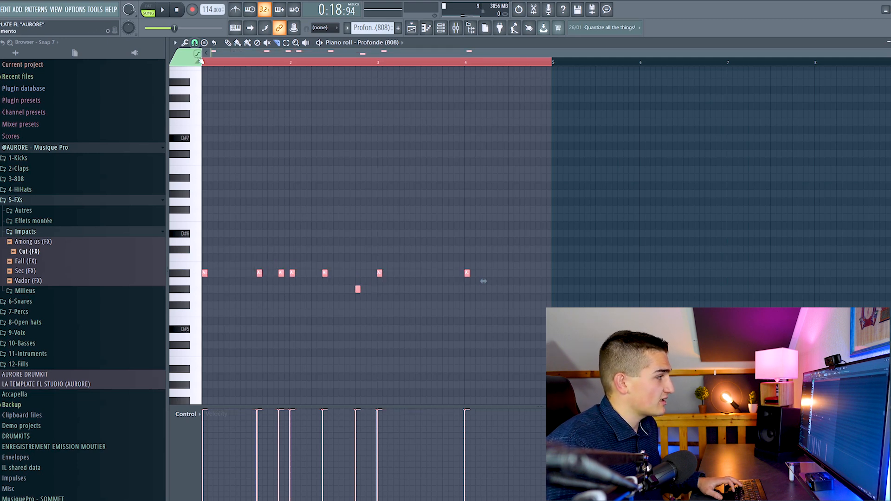
key("space")
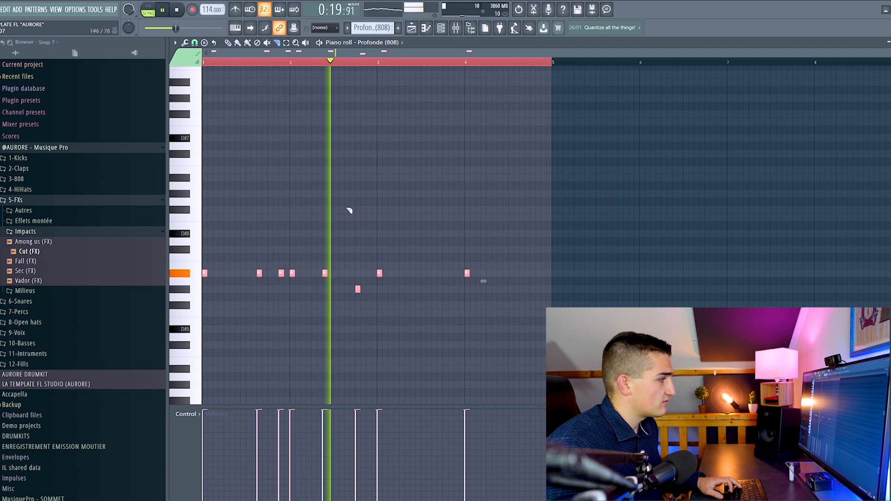